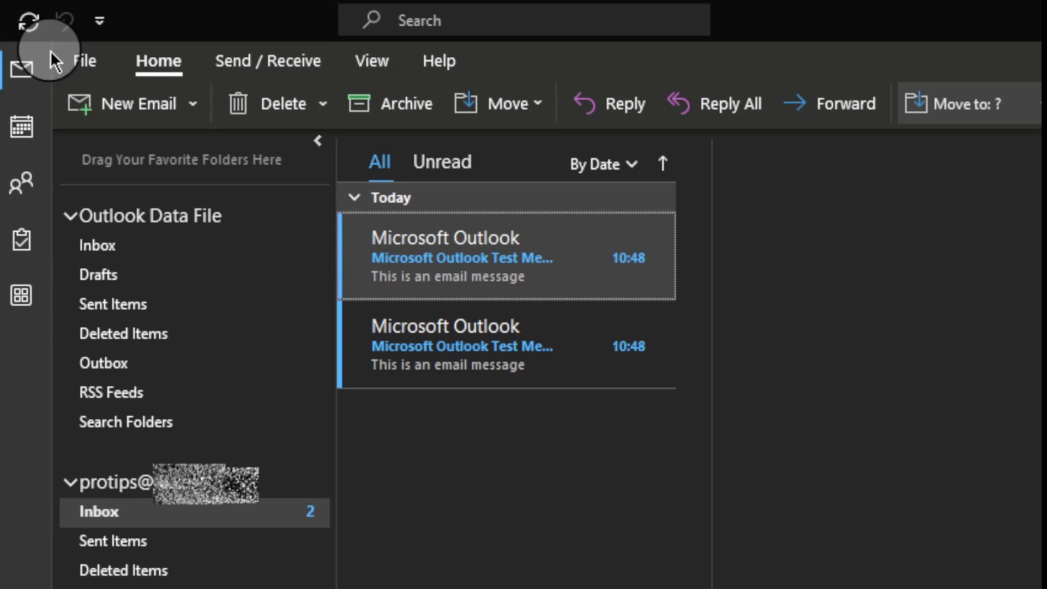
- Start the Import and Export Wizard and choose to export to an Outlook Data File (.pst)
click(69, 58)
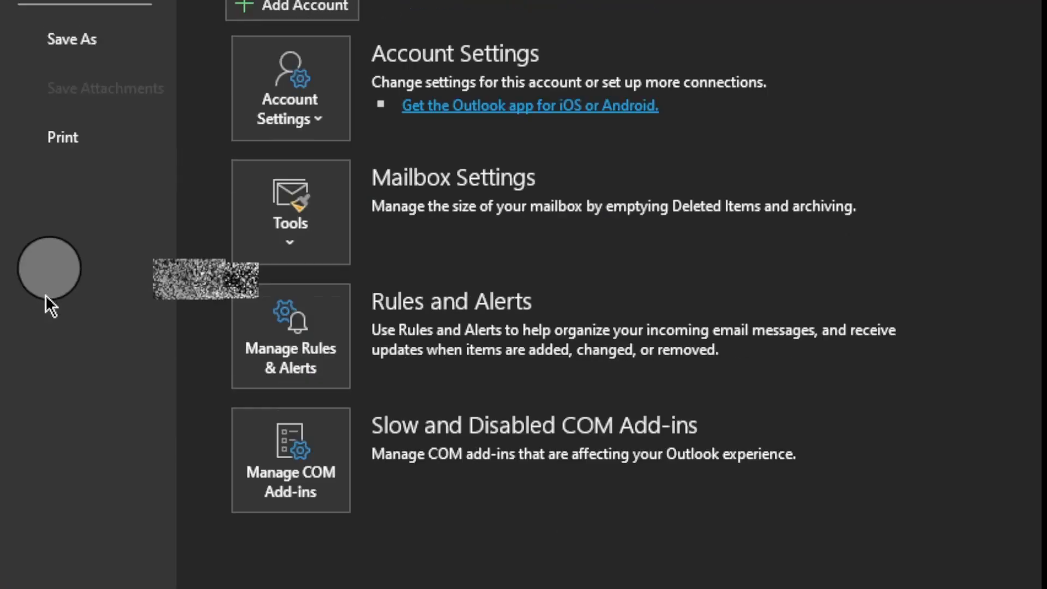
click(97, 163)
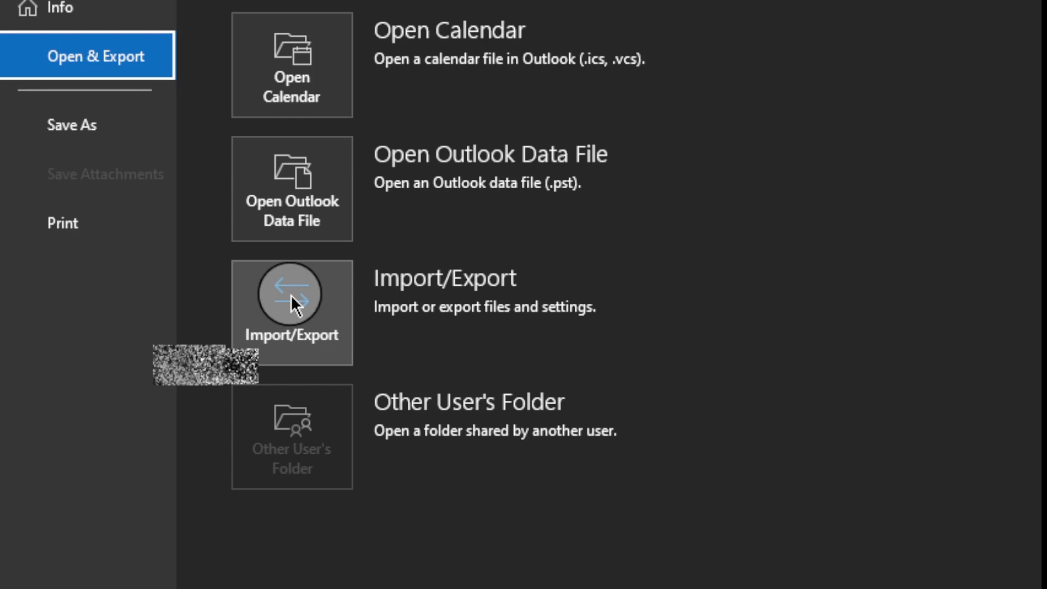
click(294, 303)
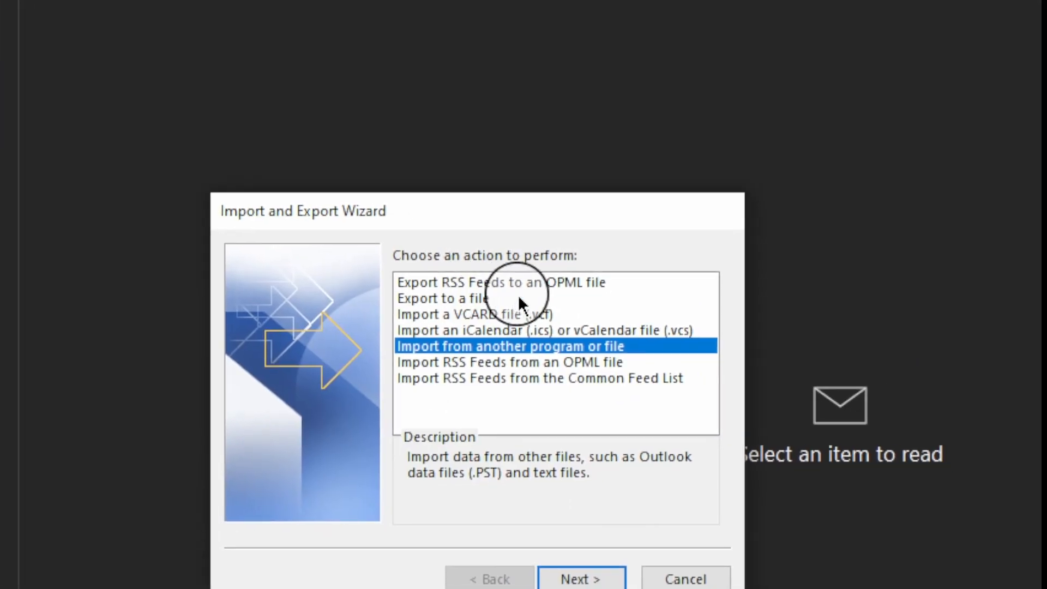
click(392, 282)
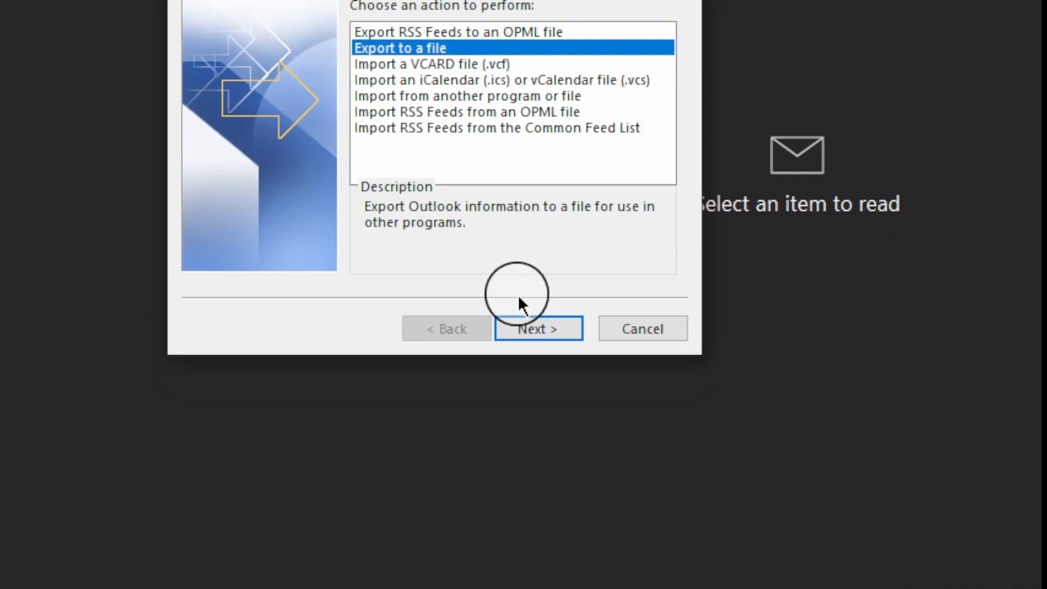
click(594, 566)
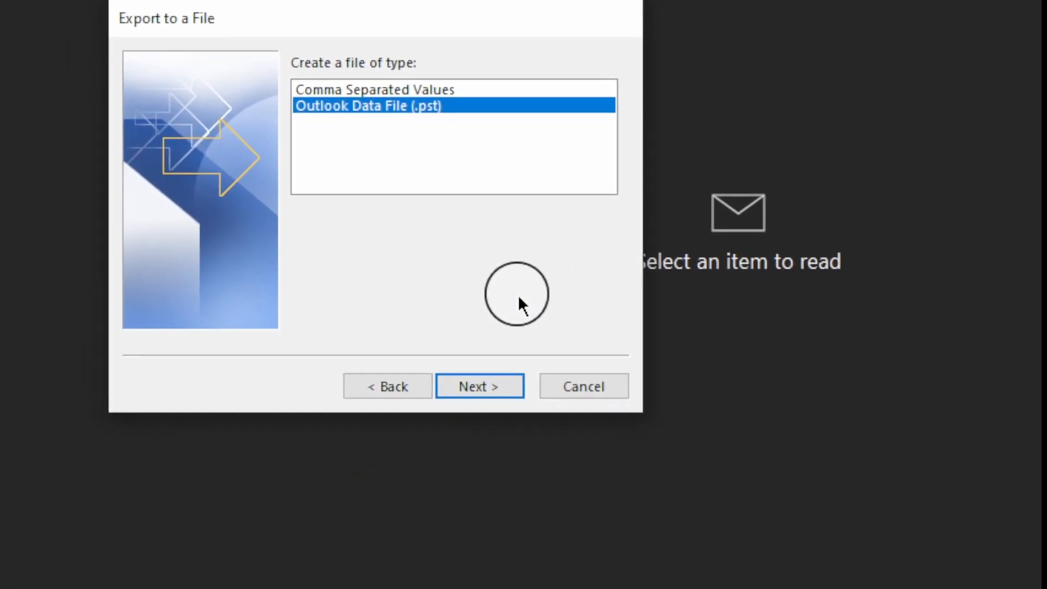
click(496, 335)
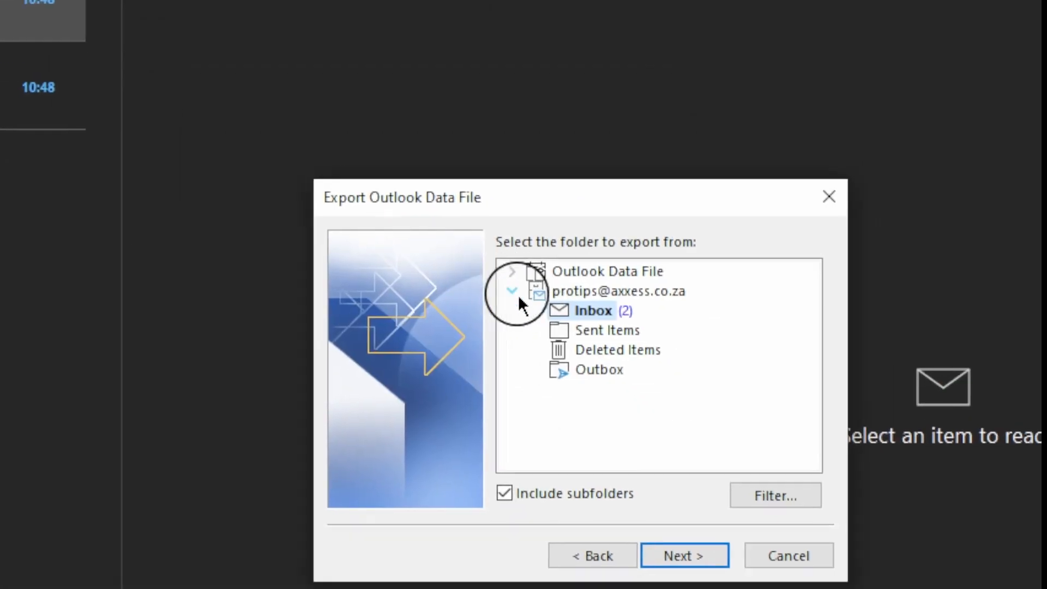
- Choose the whole email account with its subfolders as the export source, reviewing the filter options but setting none
click(493, 270)
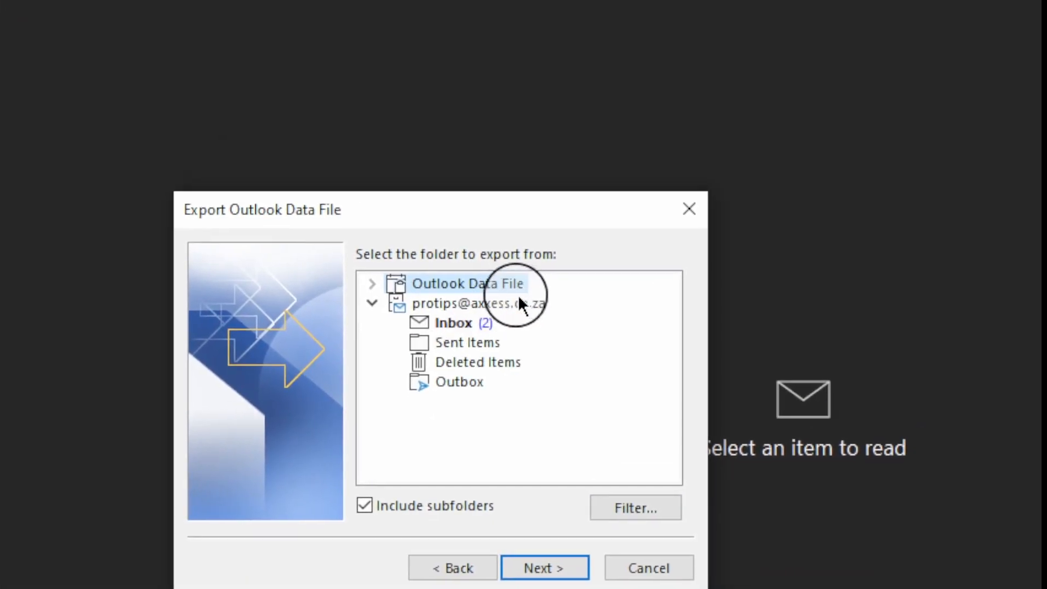
click(655, 320)
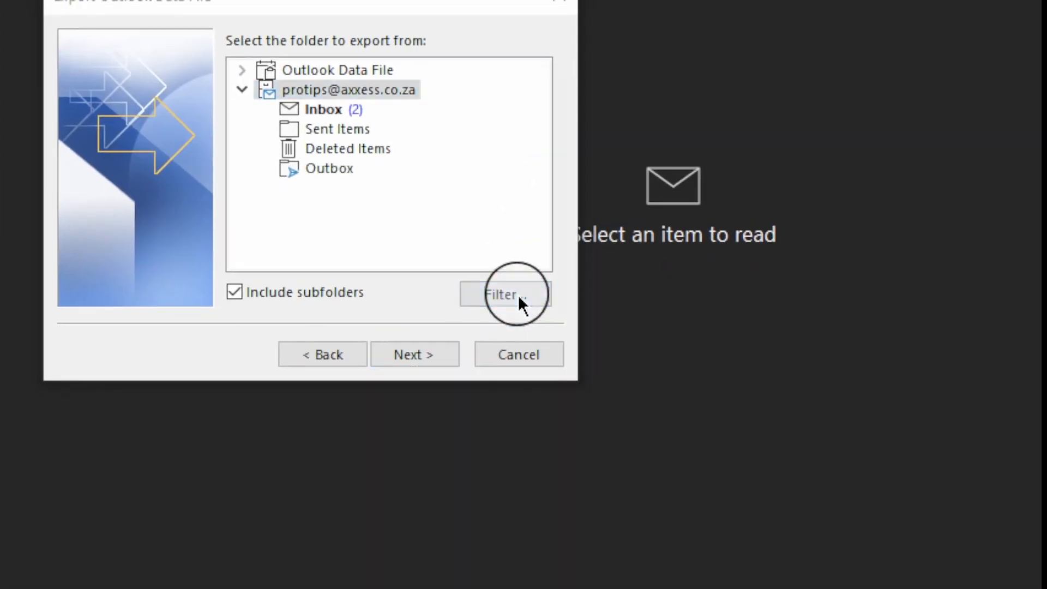
click(643, 487)
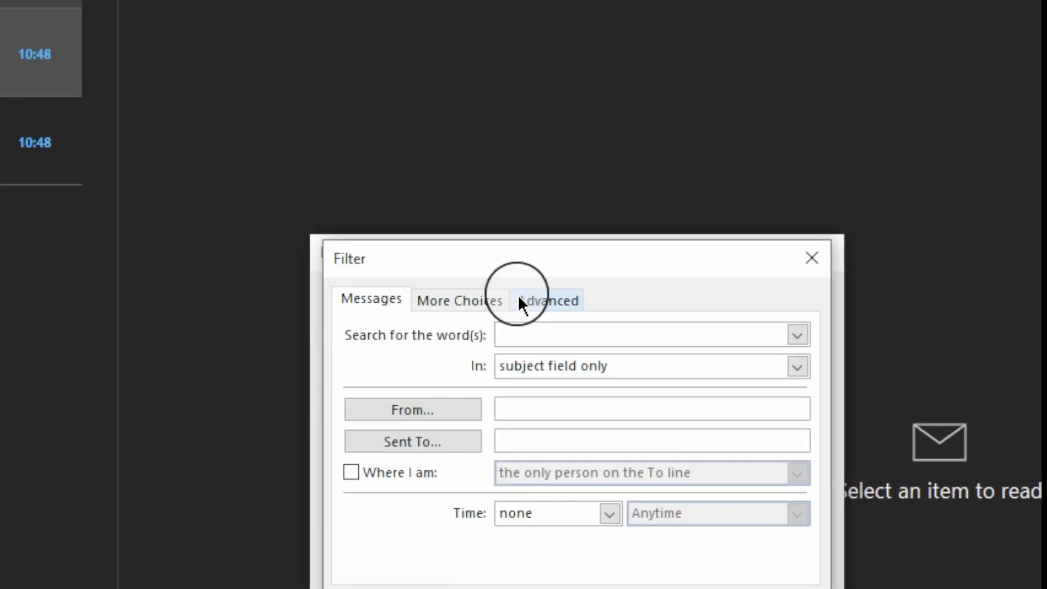
click(458, 212)
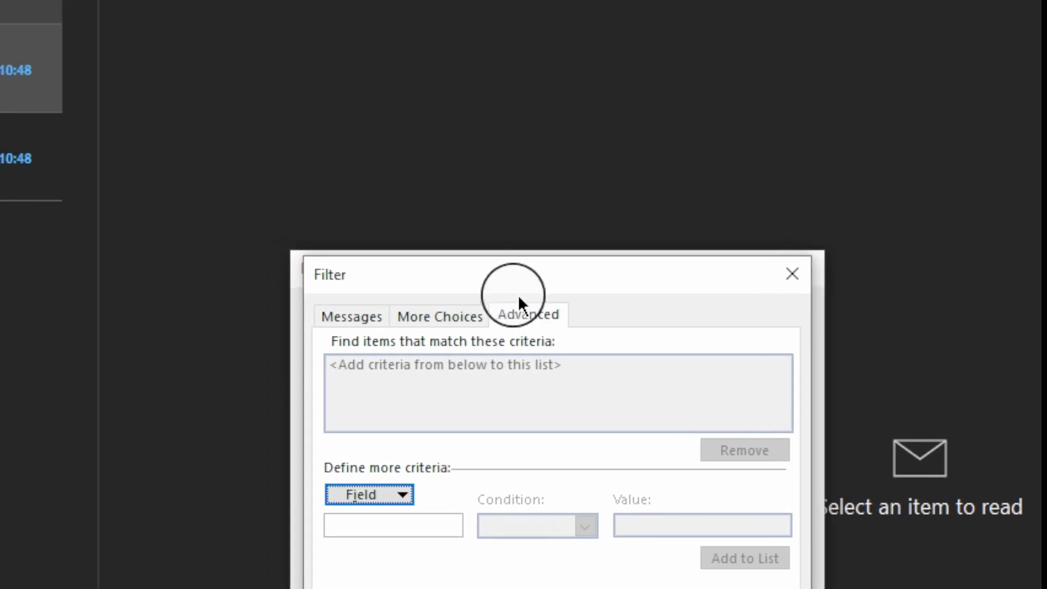
click(433, 317)
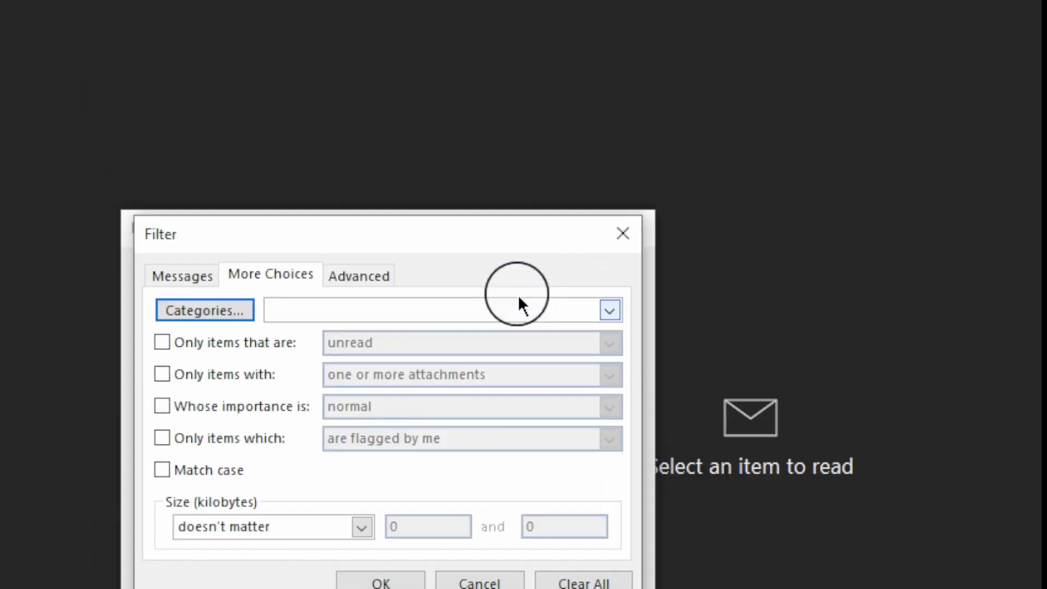
click(182, 276)
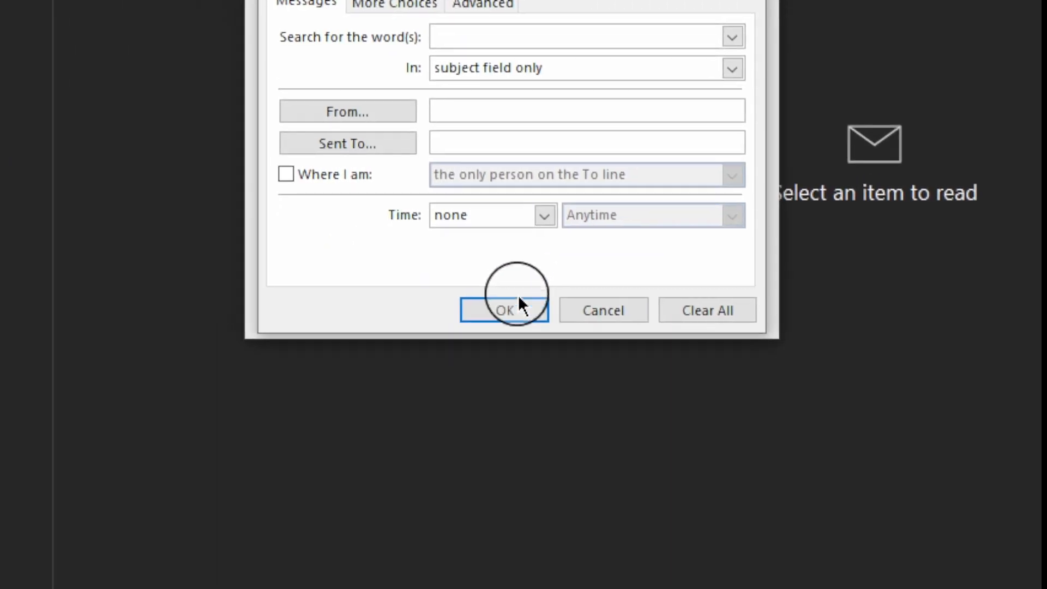
click(507, 309)
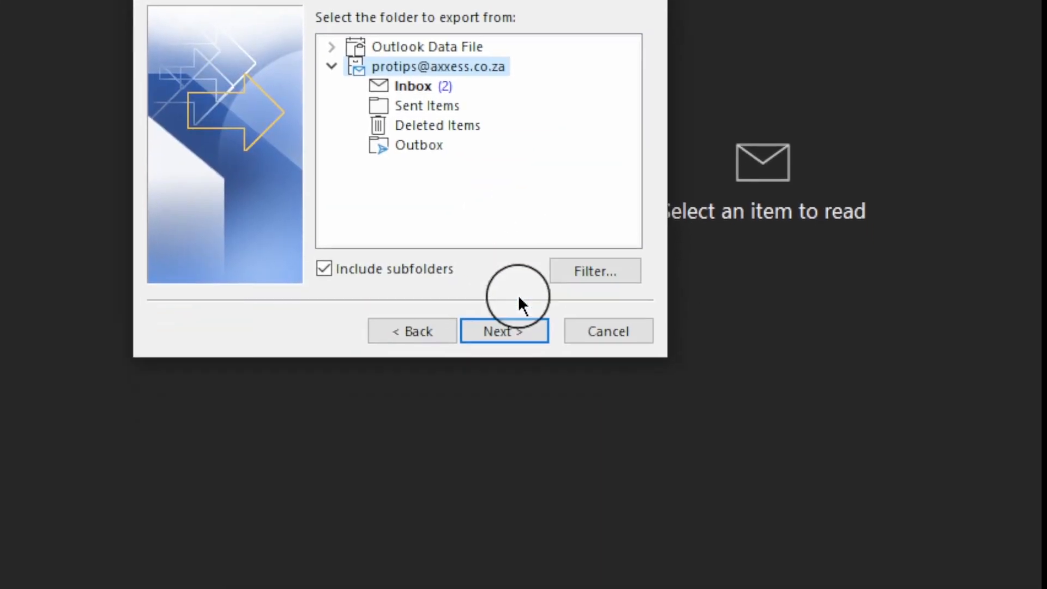
click(614, 565)
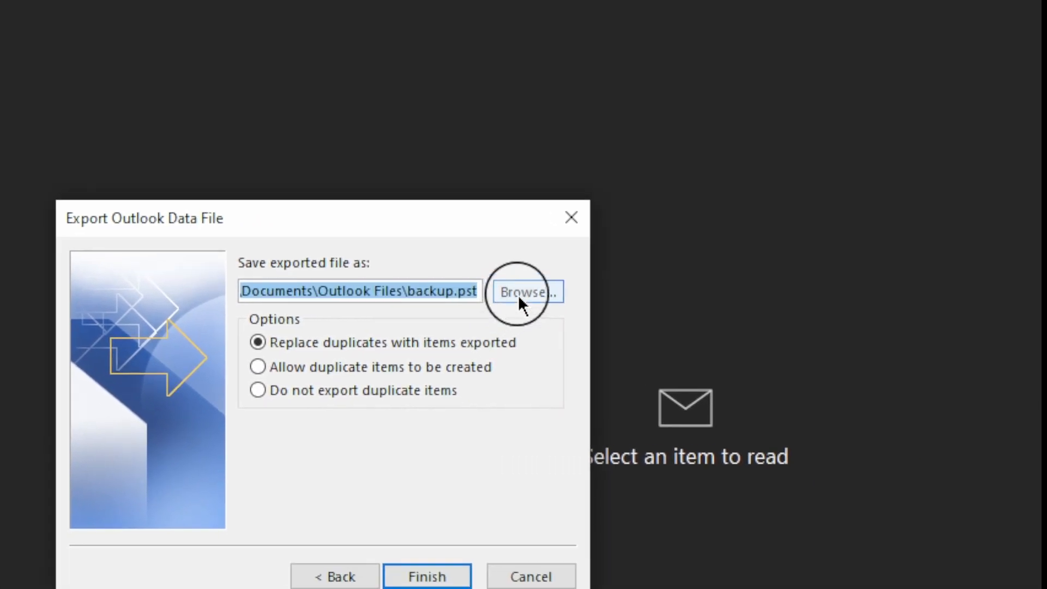
- Set the export destination to backup.pst on the STORAGE (A:) drive and finish the export, replacing duplicates and adding no password
click(521, 293)
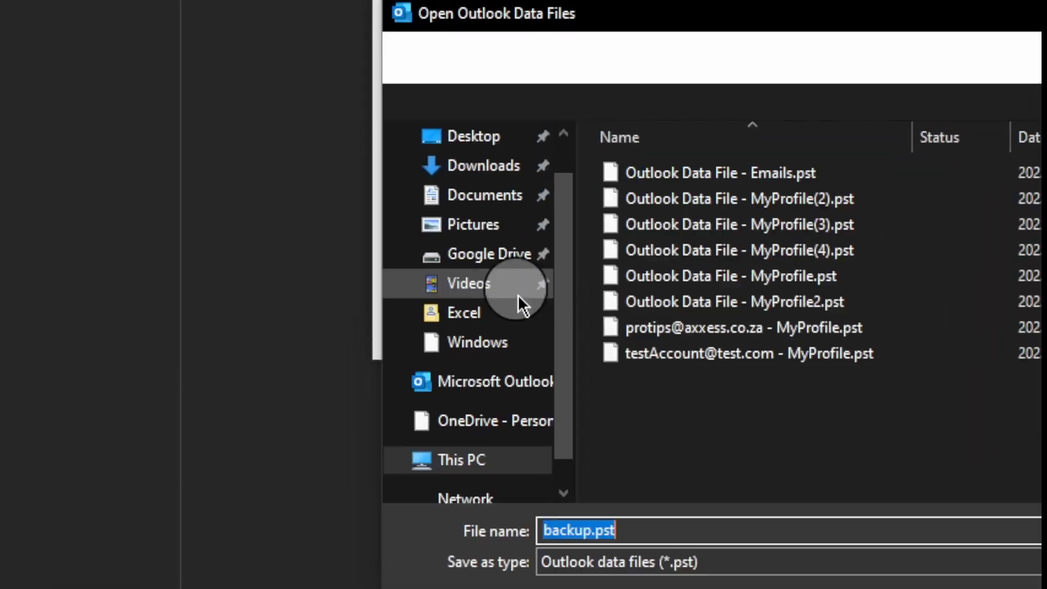
scroll(520, 301, down, 1)
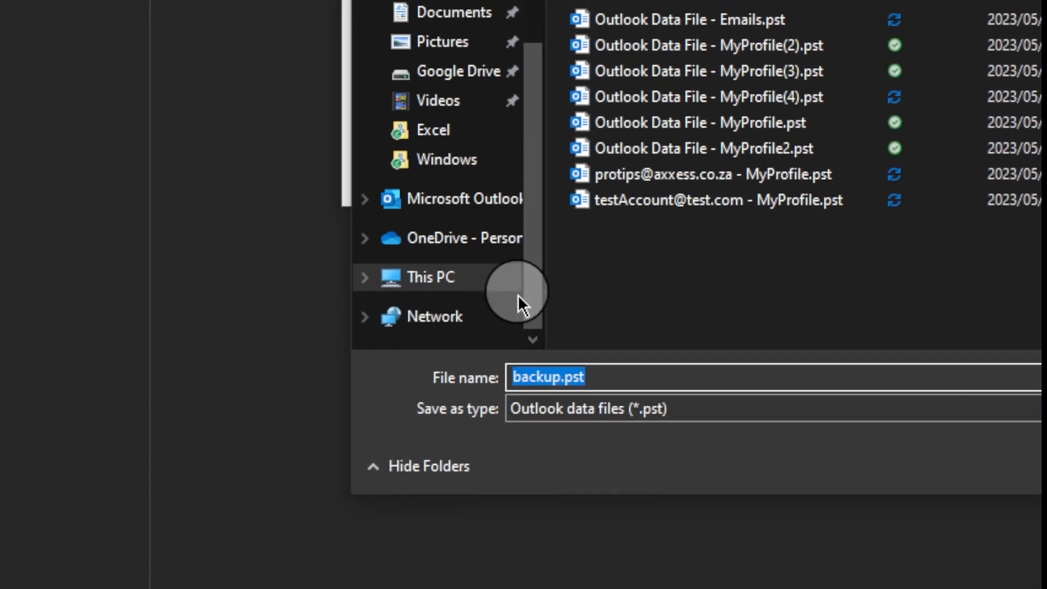
click(505, 346)
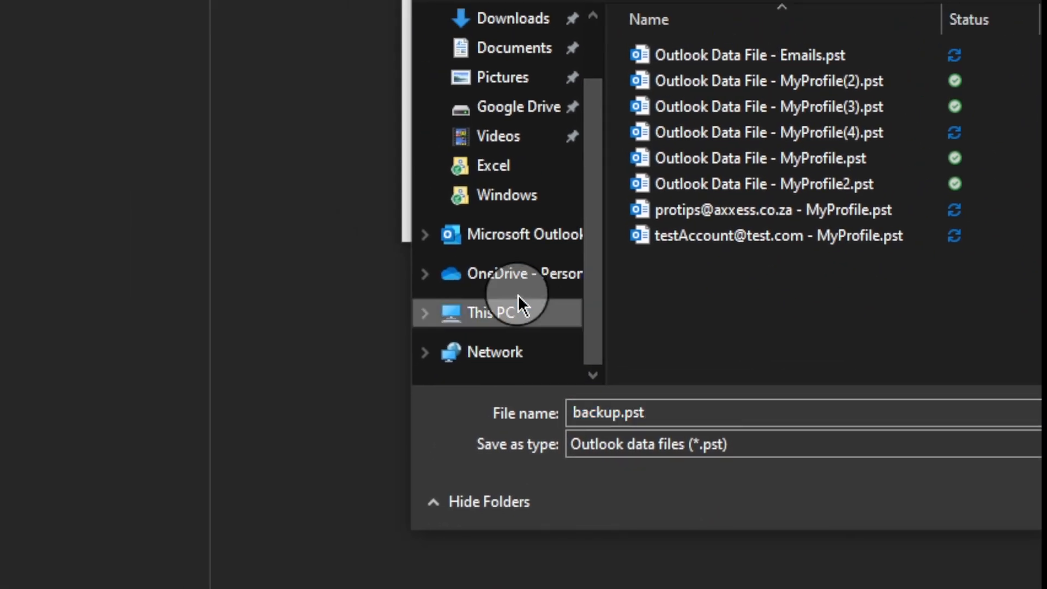
scroll(518, 296, down, 1)
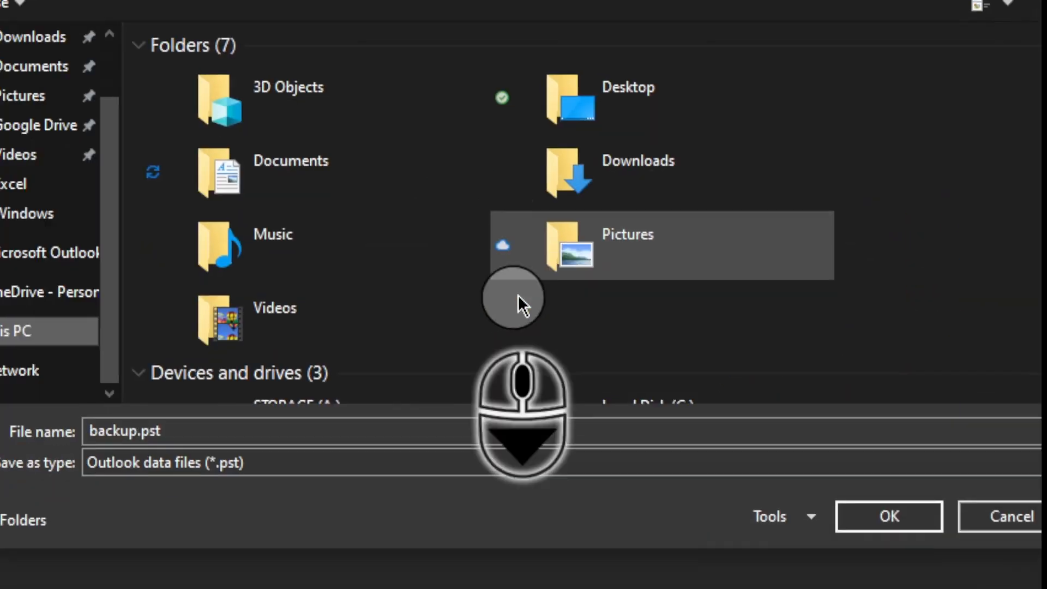
double_click(341, 271)
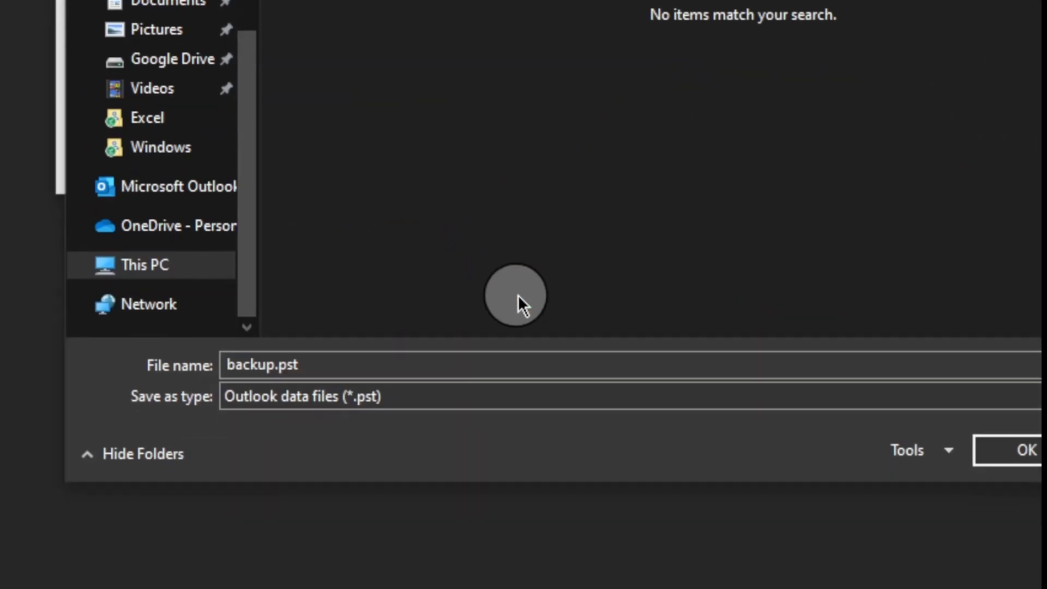
double_click(301, 365)
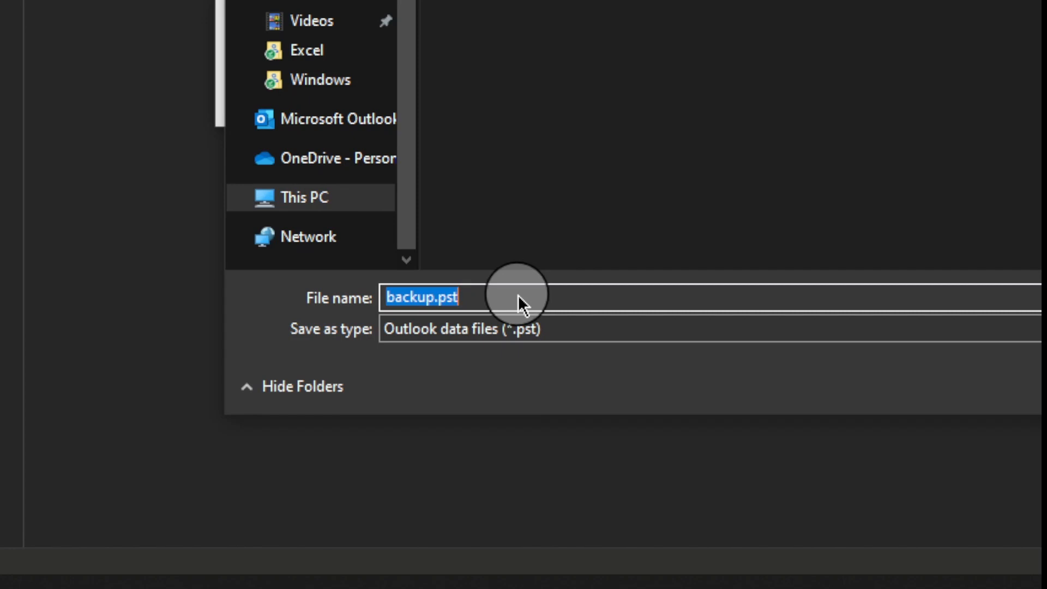
click(571, 353)
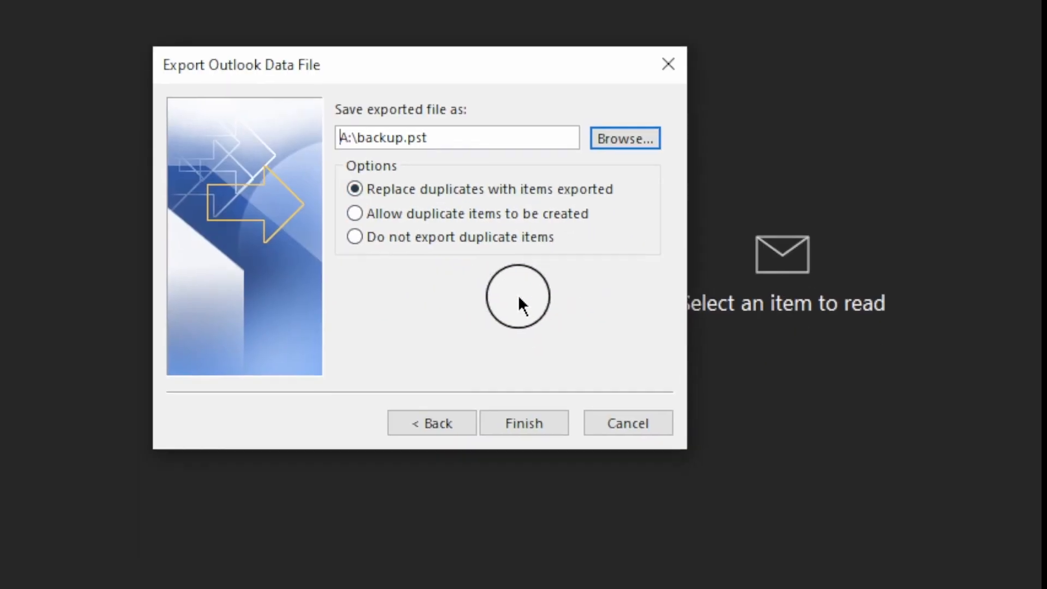
click(521, 424)
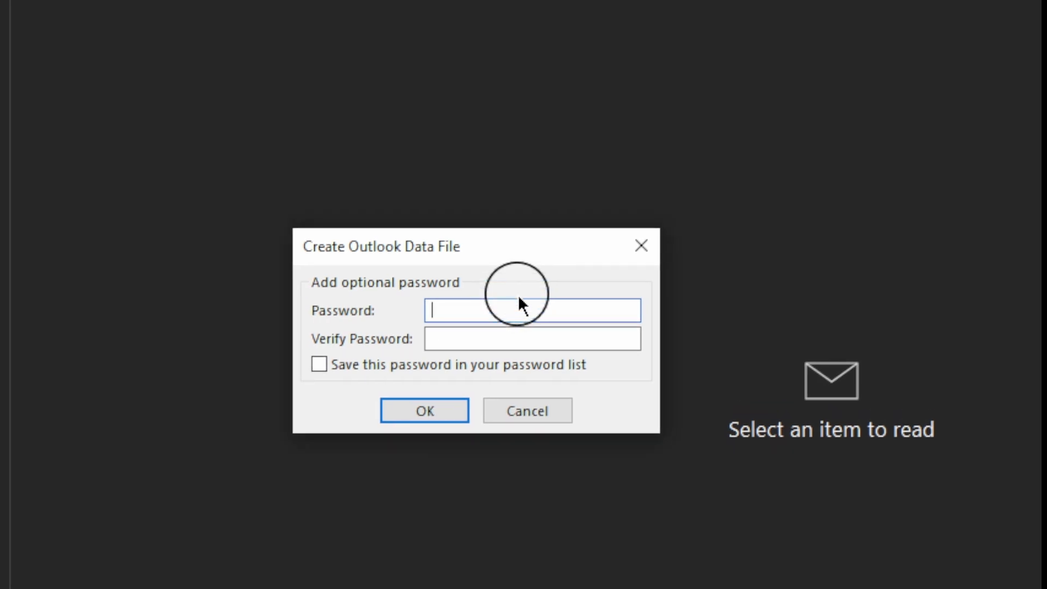
click(425, 410)
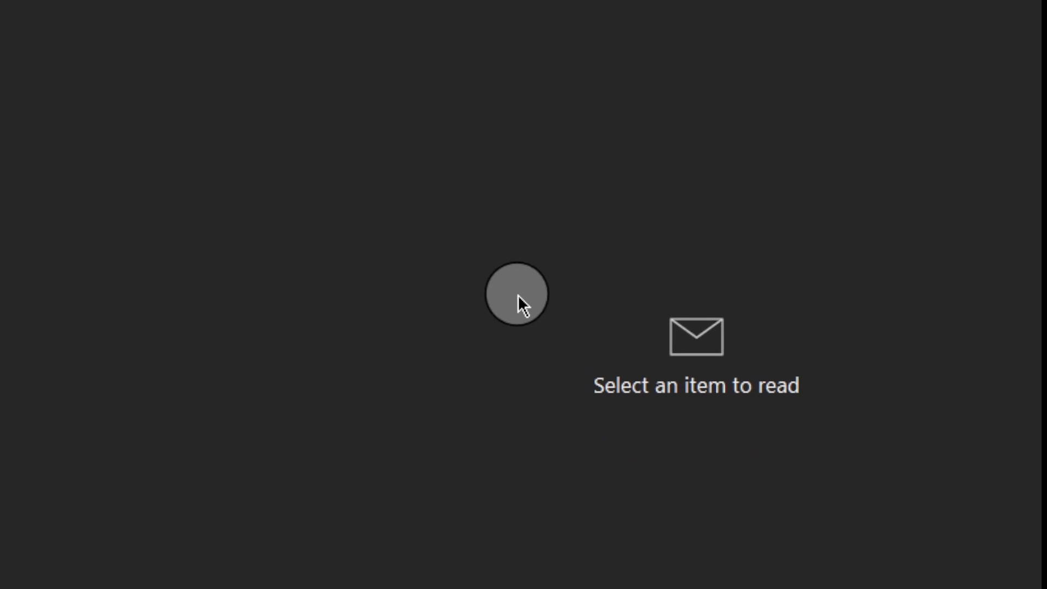
- Switch to File Explorer and check the STORAGE (A:) drive for the exported backup.pst file
key(super+e)
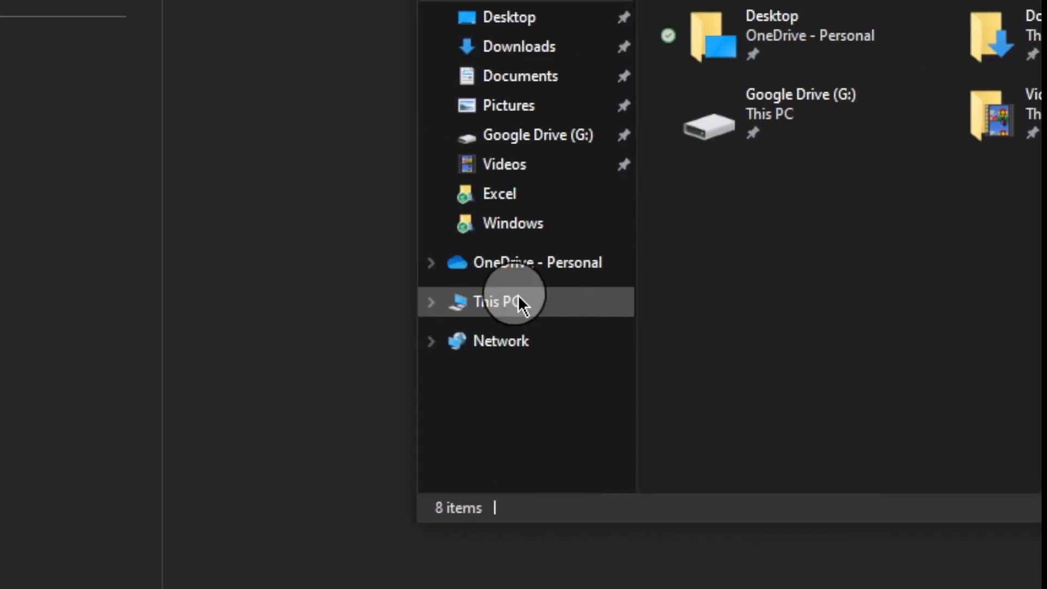
click(518, 297)
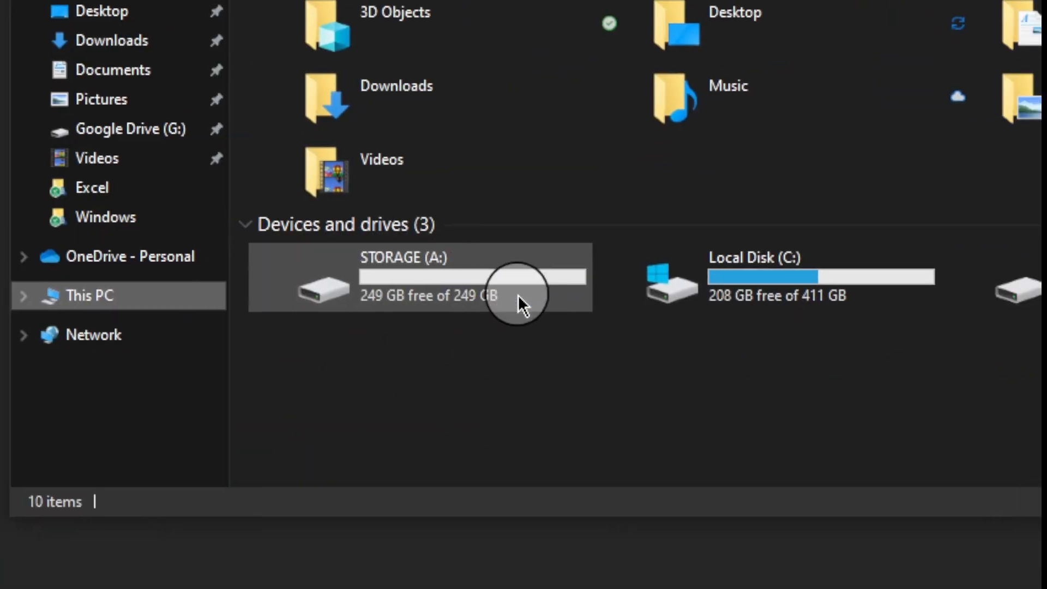
double_click(516, 300)
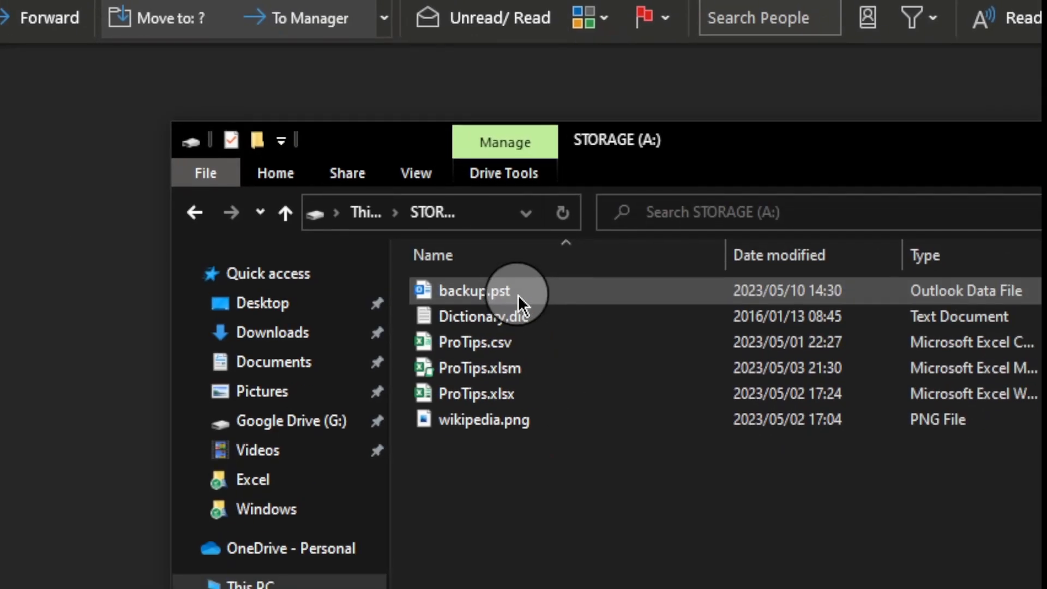
click(518, 297)
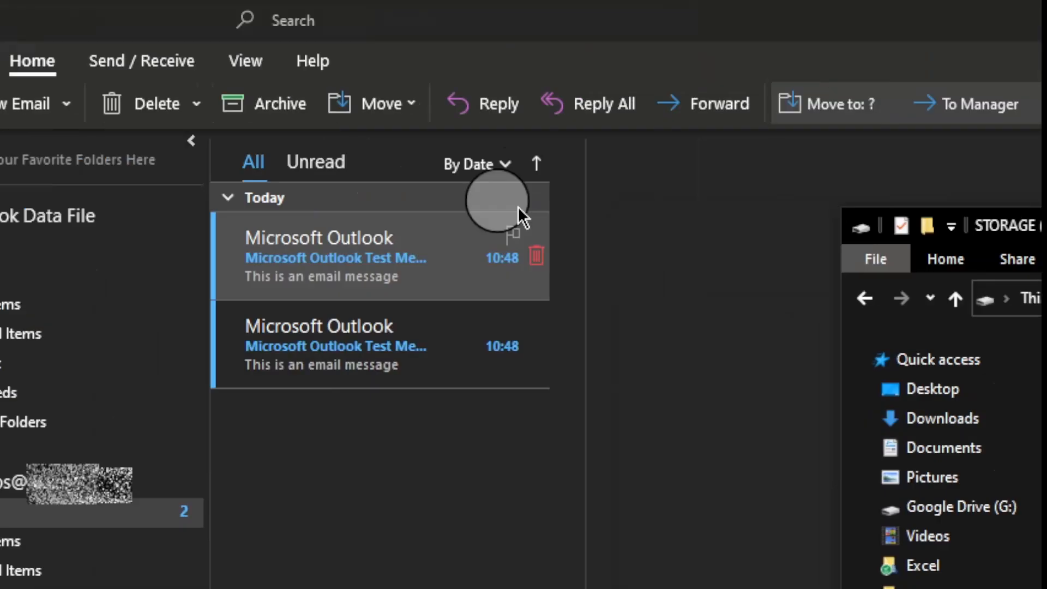
- Back in Outlook, open the data file backup.pst from the STORAGE (A:) drive
click(103, 74)
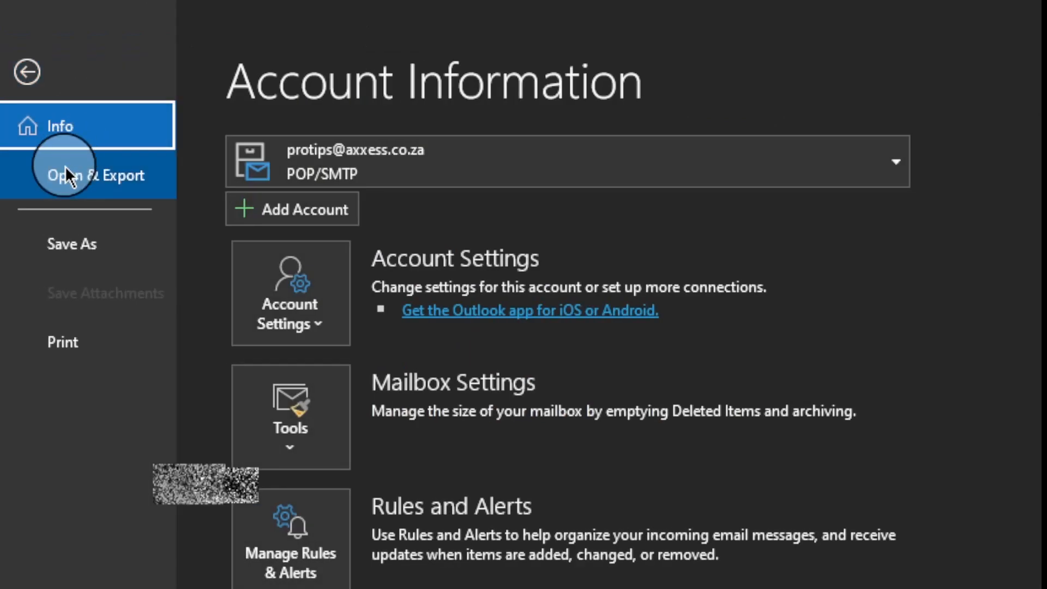
click(66, 168)
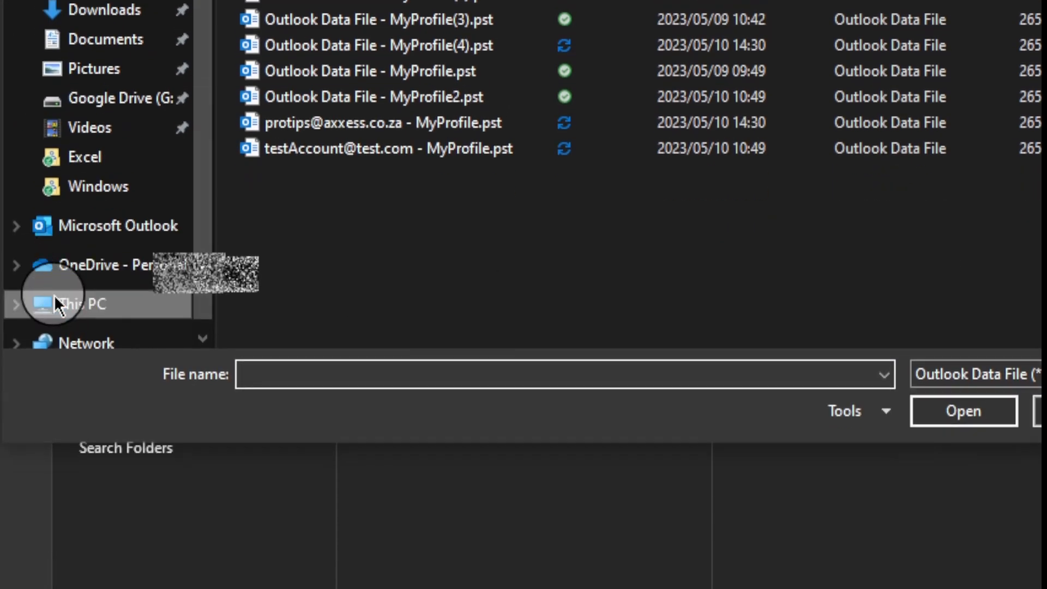
click(54, 303)
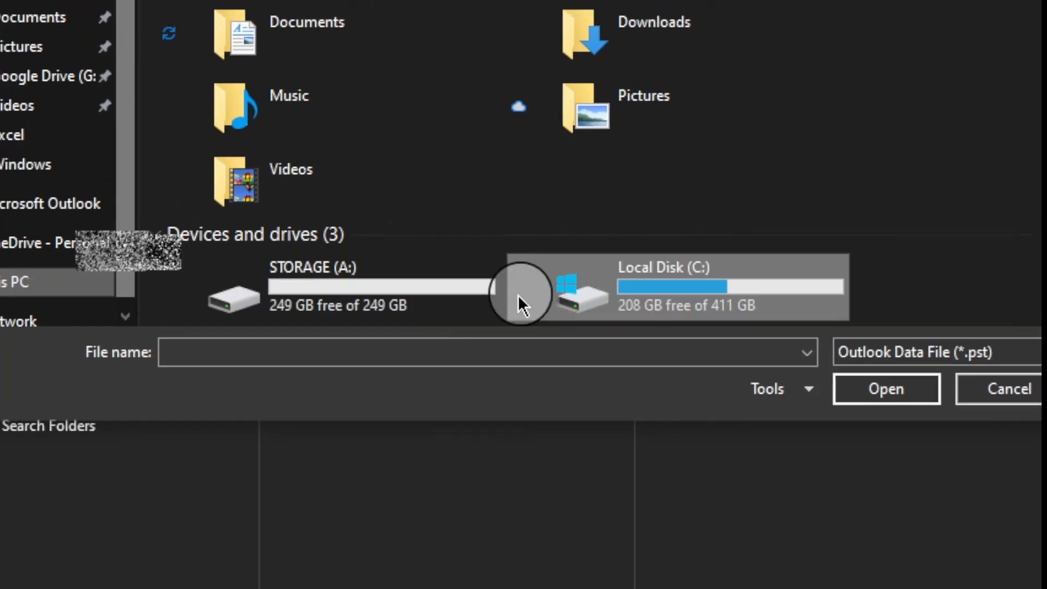
double_click(516, 289)
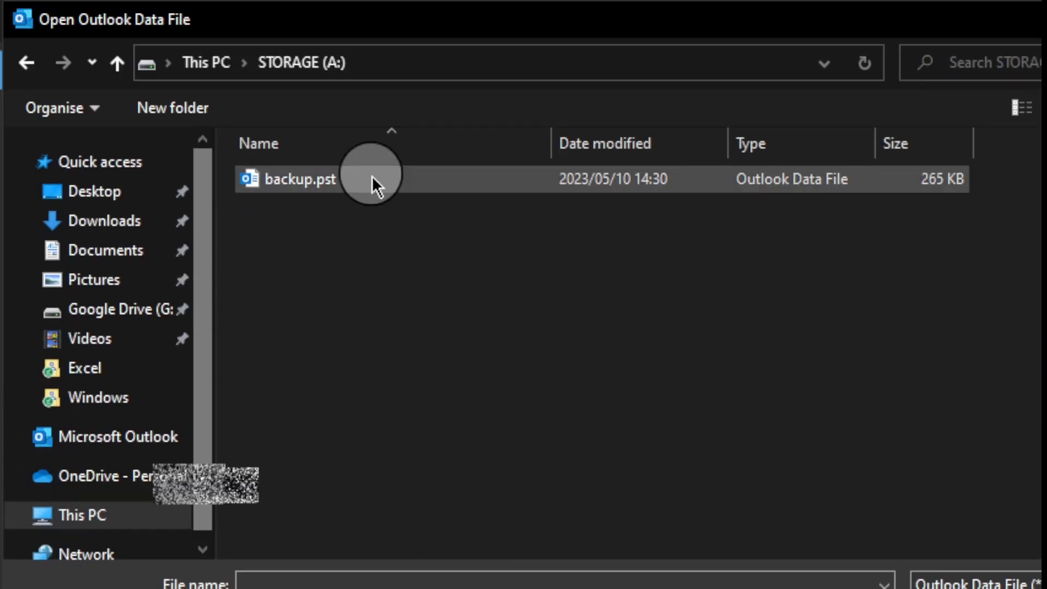
double_click(315, 185)
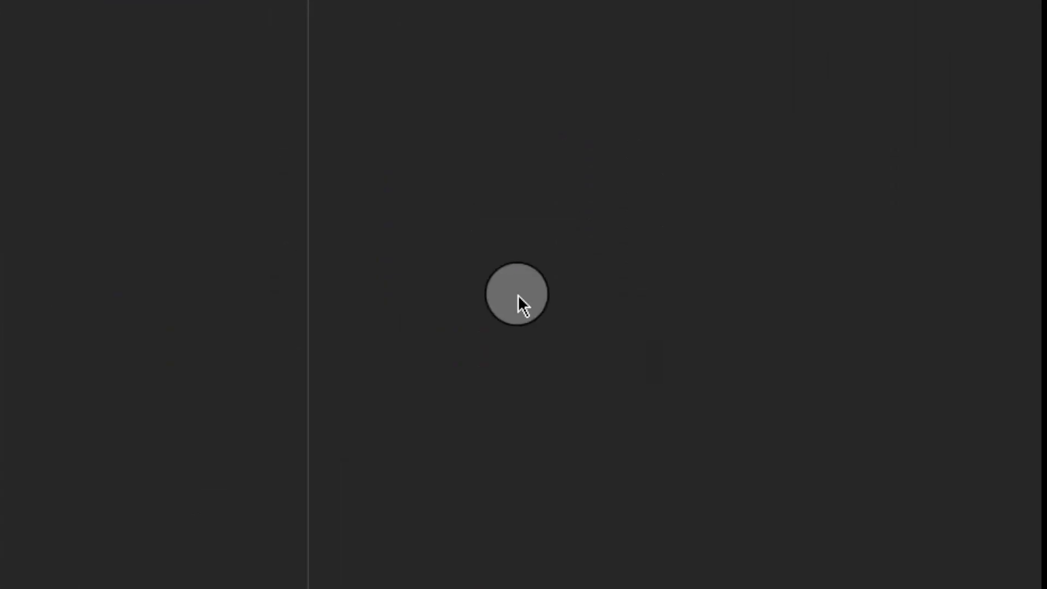
- Expand the opened Outlook Data File in the folder list and compare its folders with those of the email account
click(70, 289)
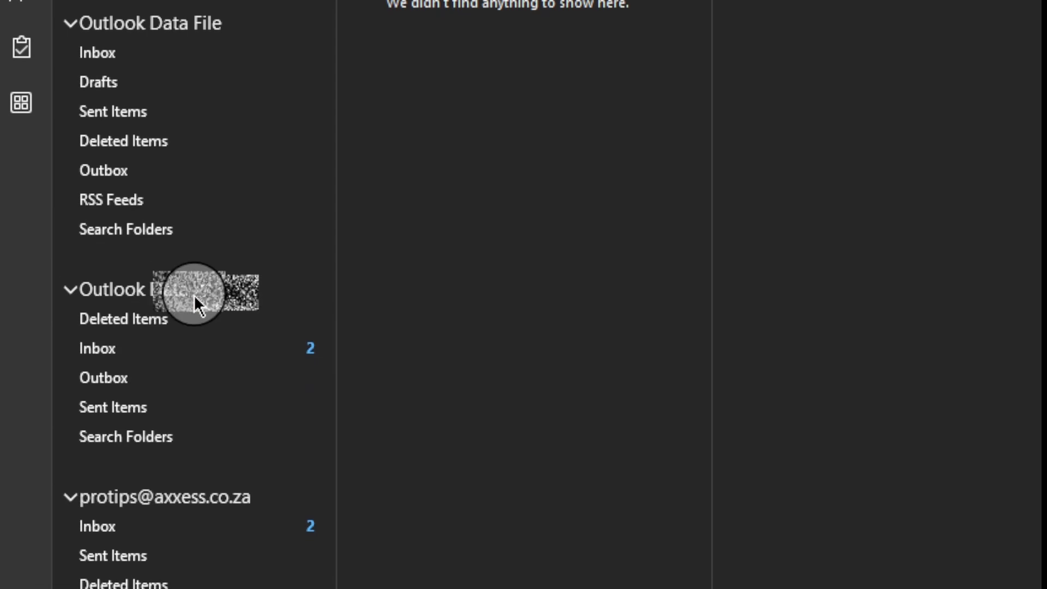
drag(194, 294, 213, 452)
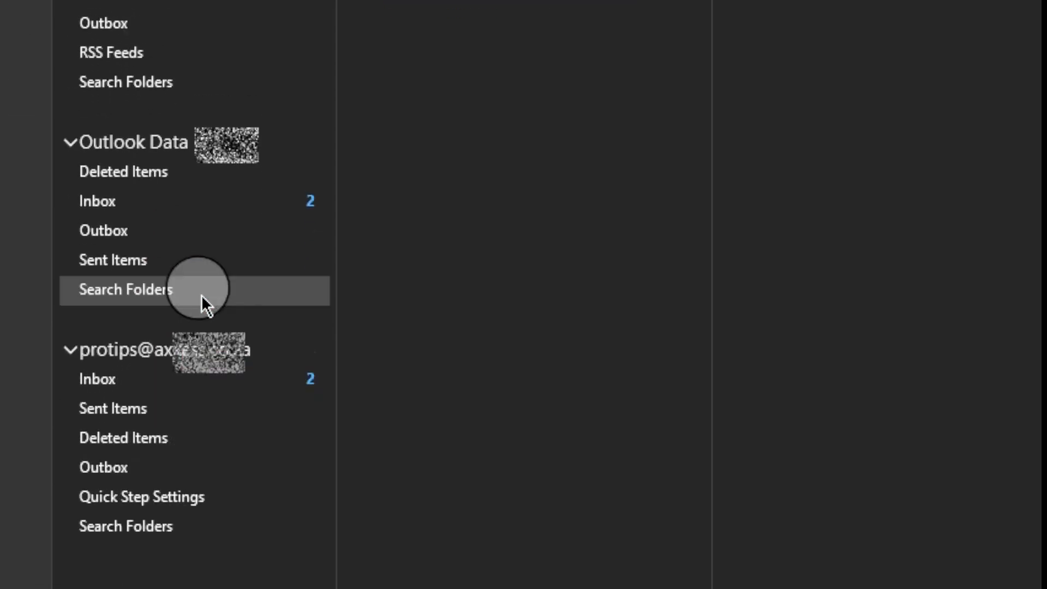
drag(230, 295, 192, 499)
drag(192, 294, 252, 301)
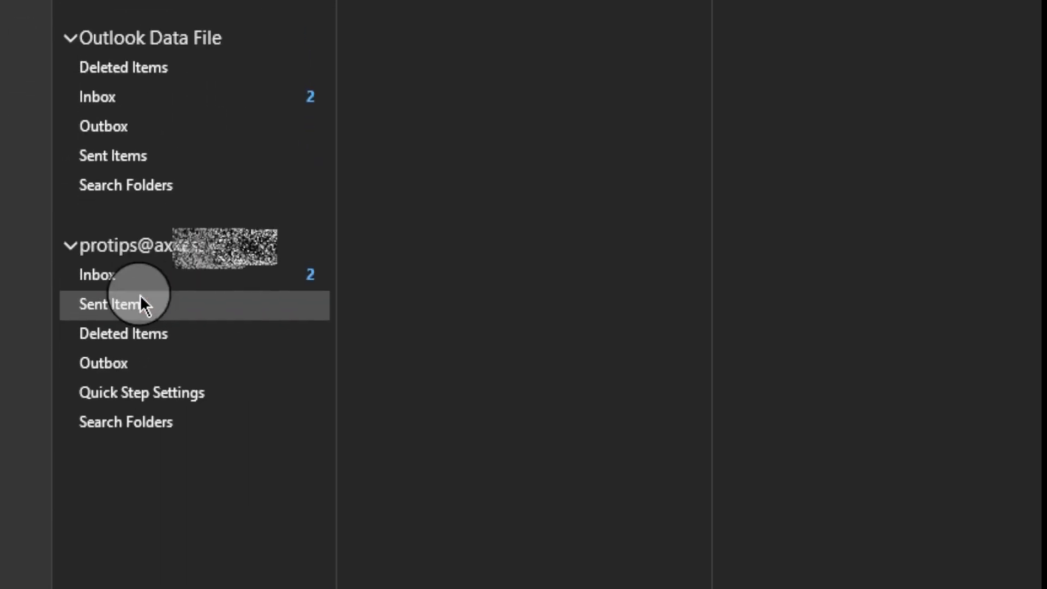